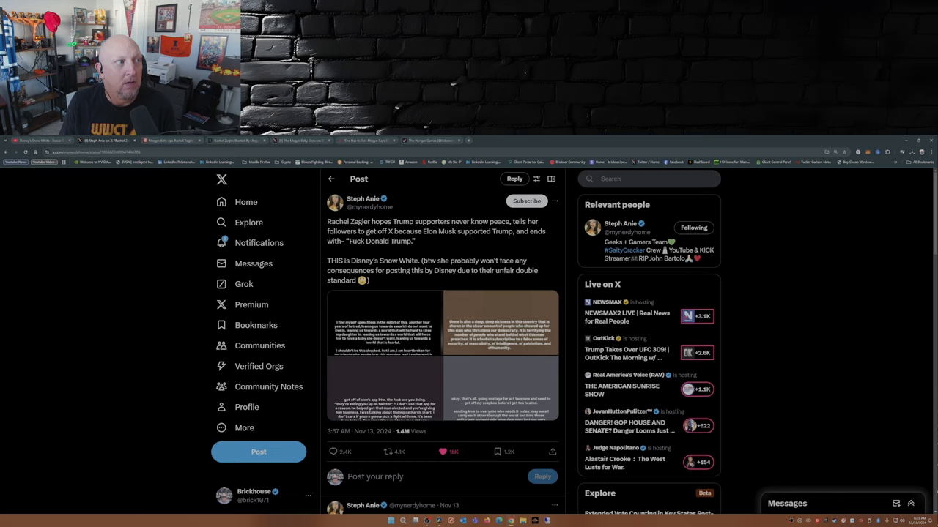
Bring up the YouTube tab with Disney's Snow White teaser trailer.
key(ctrl+Tab)
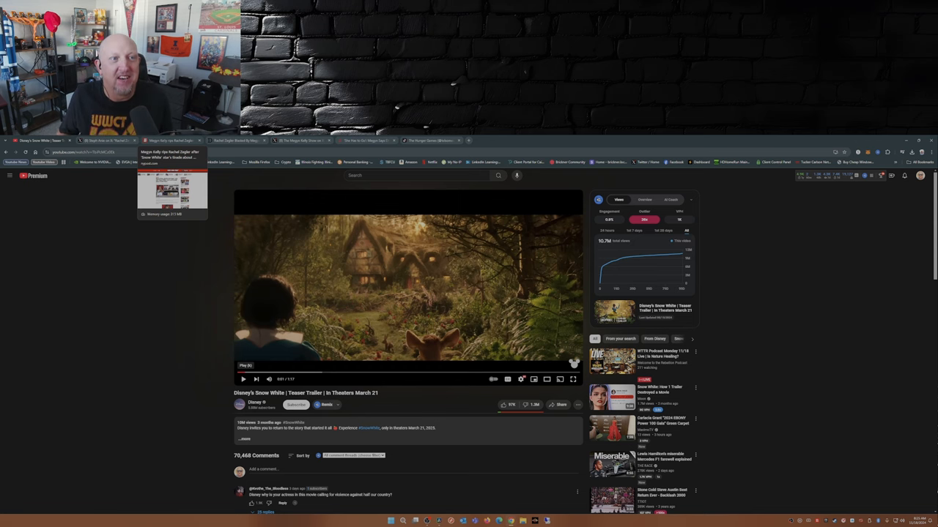
View the New York Post article on Zegler's tirade, then return to the X post.
click(172, 140)
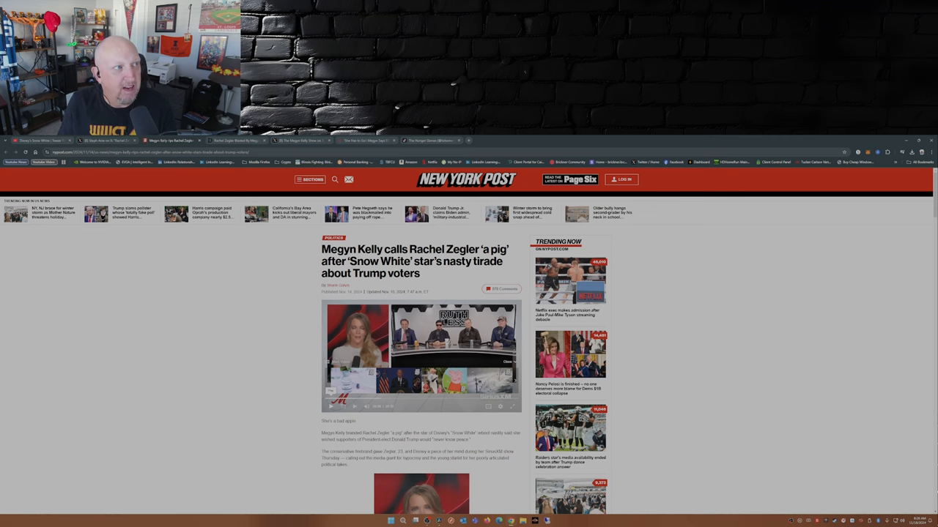
key(ctrl+Tab)
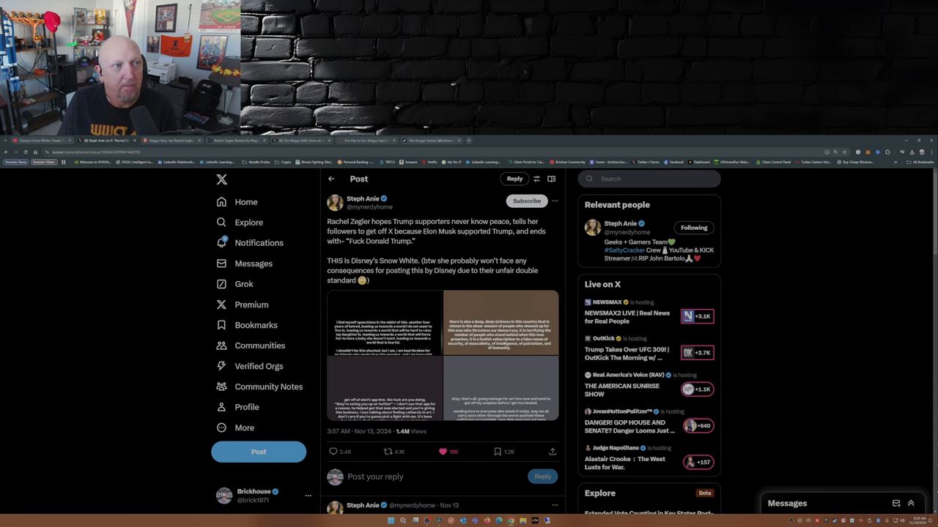
Show the Deadline apology article, then move to the X post urging Disney to redo the film.
key(ctrl+Tab)
scroll(469, 329, up, 5)
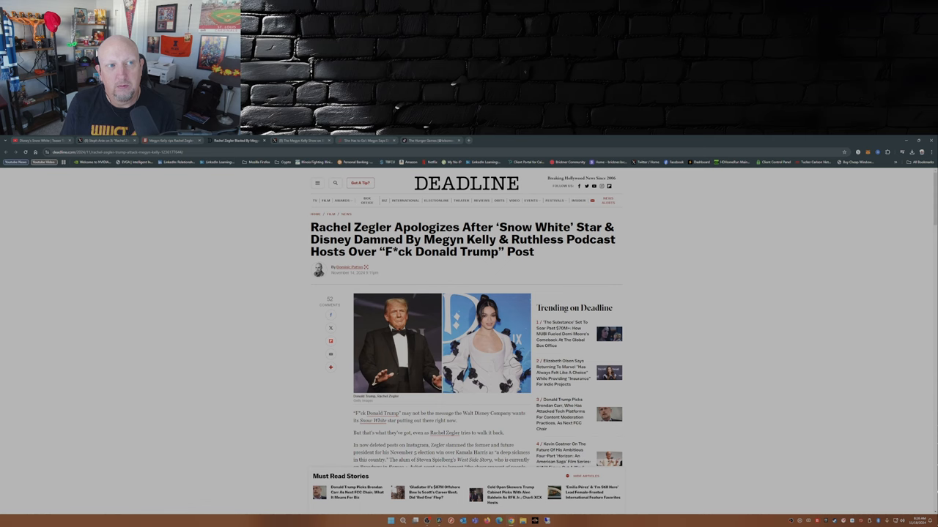
key(ctrl+Tab)
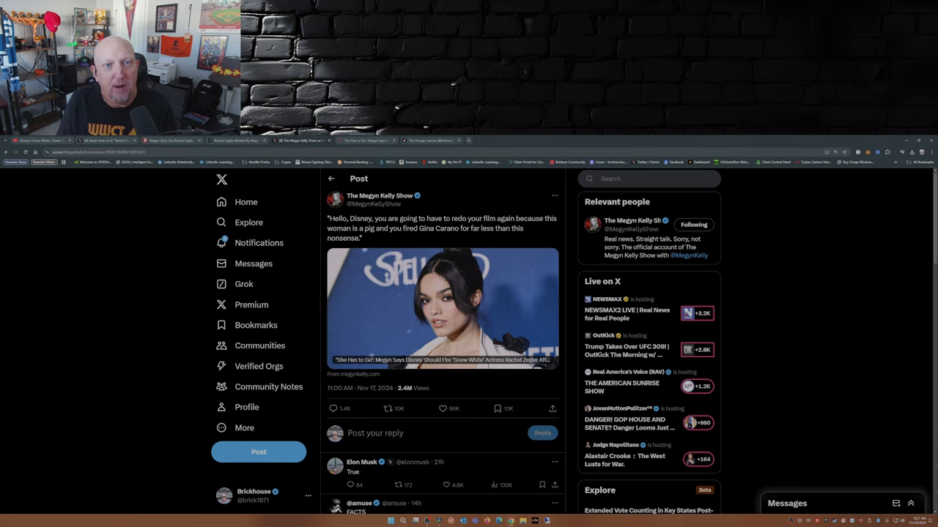
Play the TikTok clip of Zegler reminding everyone to vote, then leave it paused.
key(ctrl+Tab)
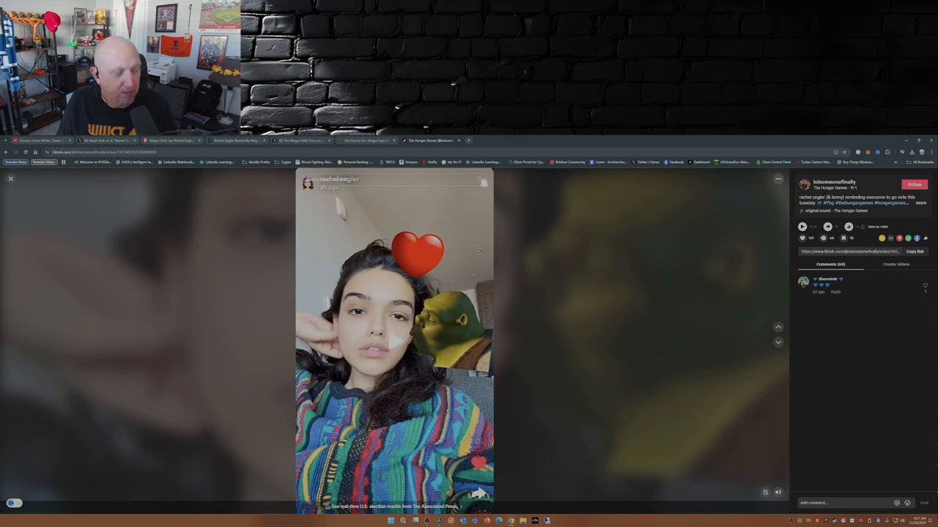
click(341, 212)
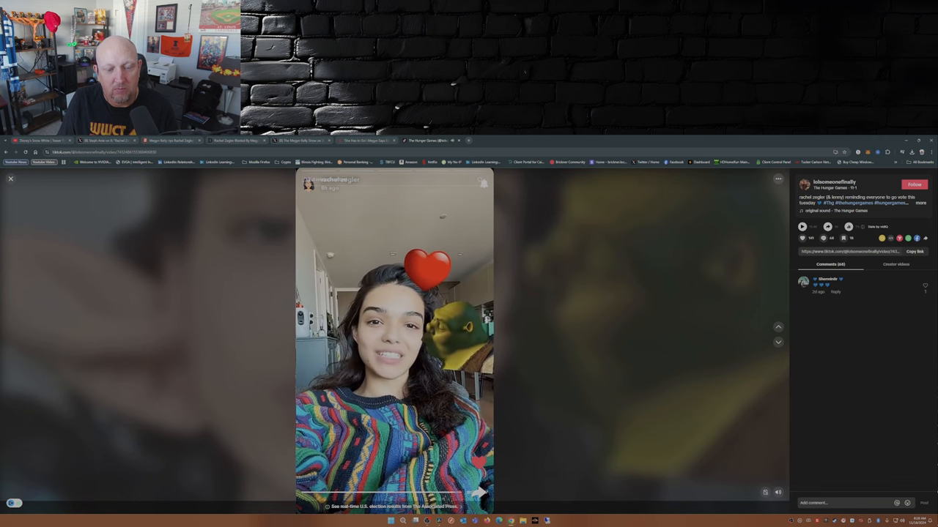
key(space)
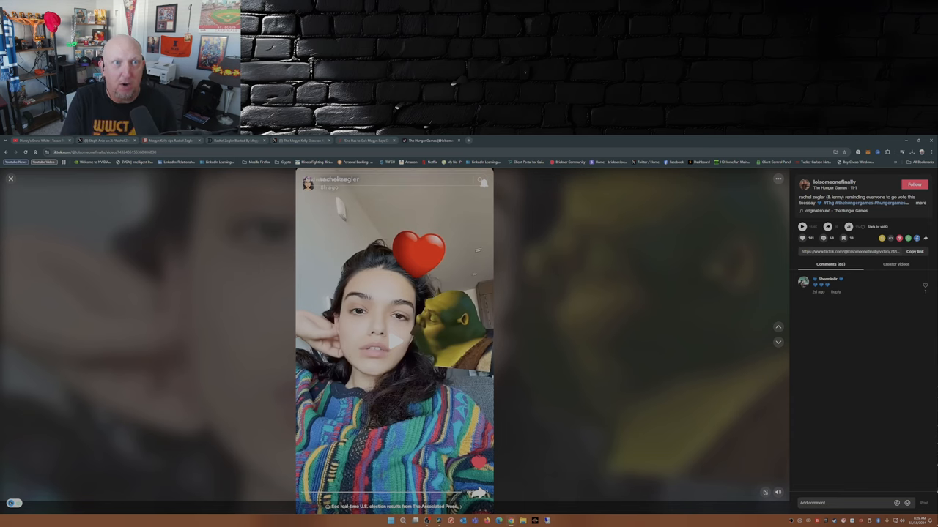
Show the megynkelly.com article saying Disney should fire Zegler.
key(ctrl+Tab)
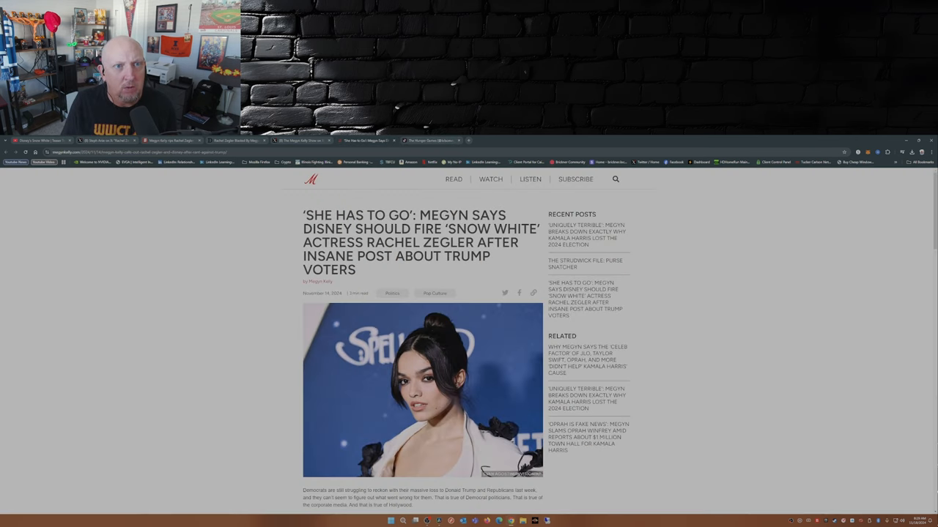
scroll(468, 330, down, 5)
scroll(468, 329, down, 5)
scroll(469, 330, down, 4)
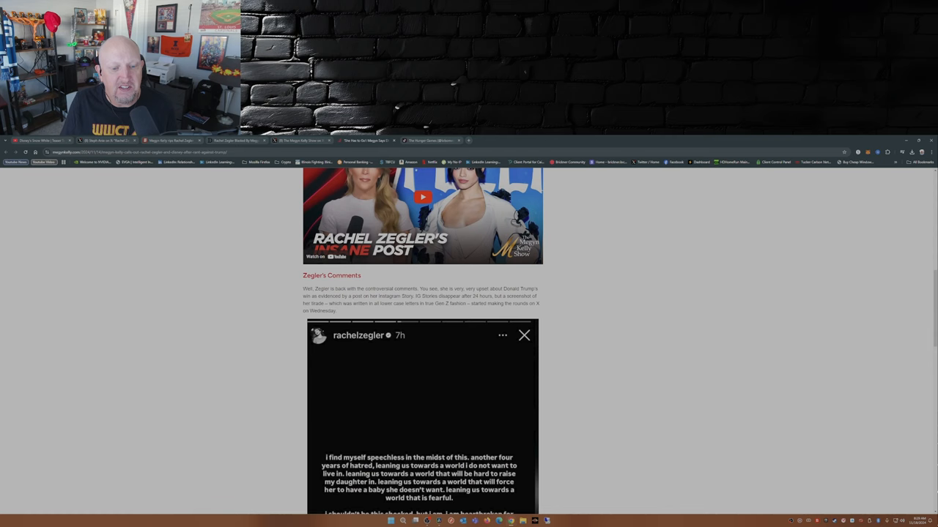
scroll(468, 330, down, 3)
scroll(469, 329, down, 1)
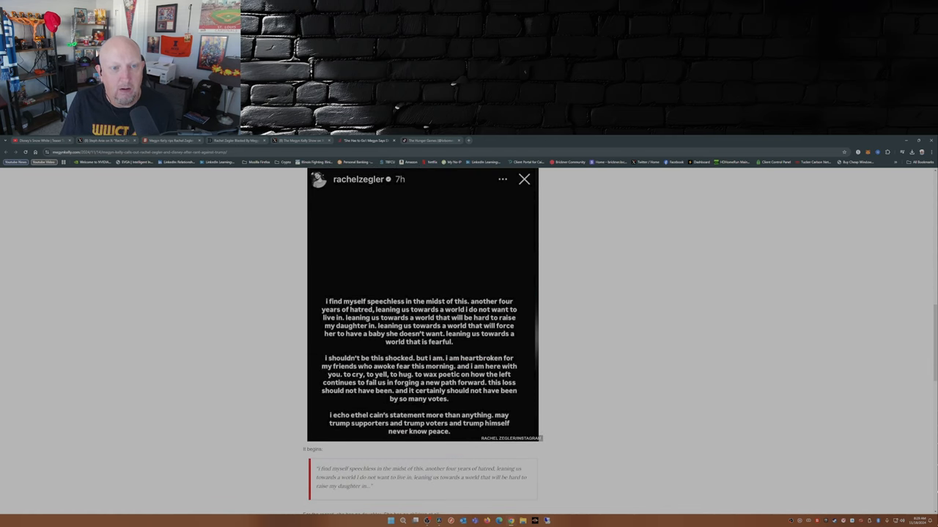
scroll(469, 329, up, 1)
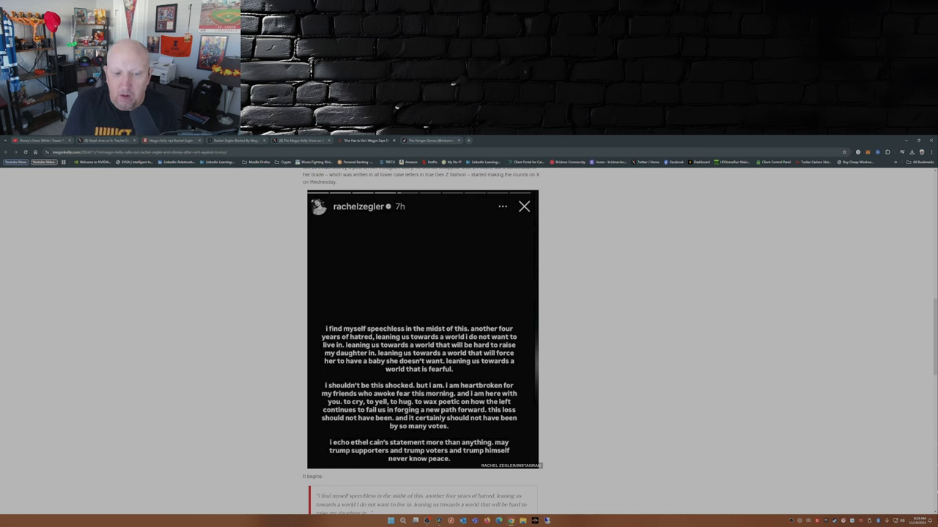
scroll(421, 329, down, 10)
scroll(421, 330, down, 10)
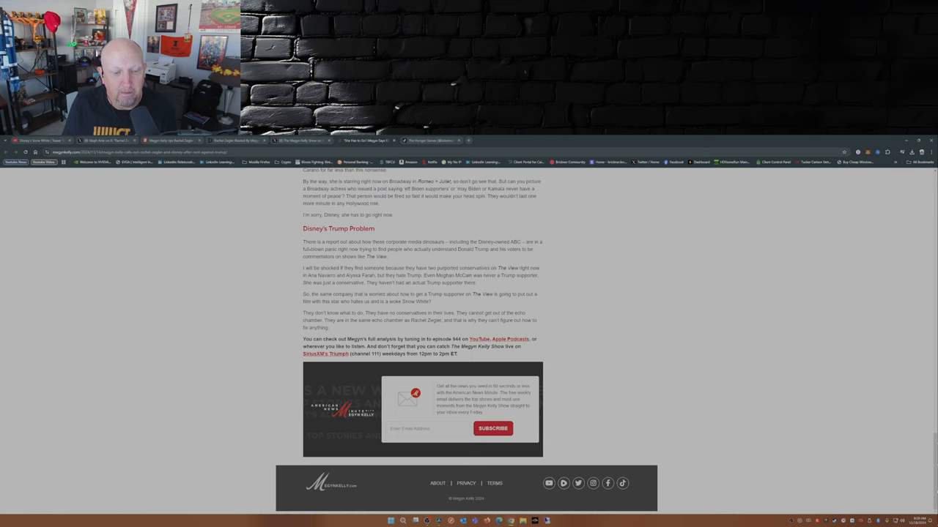
scroll(422, 329, up, 10)
scroll(421, 330, up, 8)
Return via the X post to the Deadline article at Zegler's Instagram apology.
key(ctrl+shift+Tab)
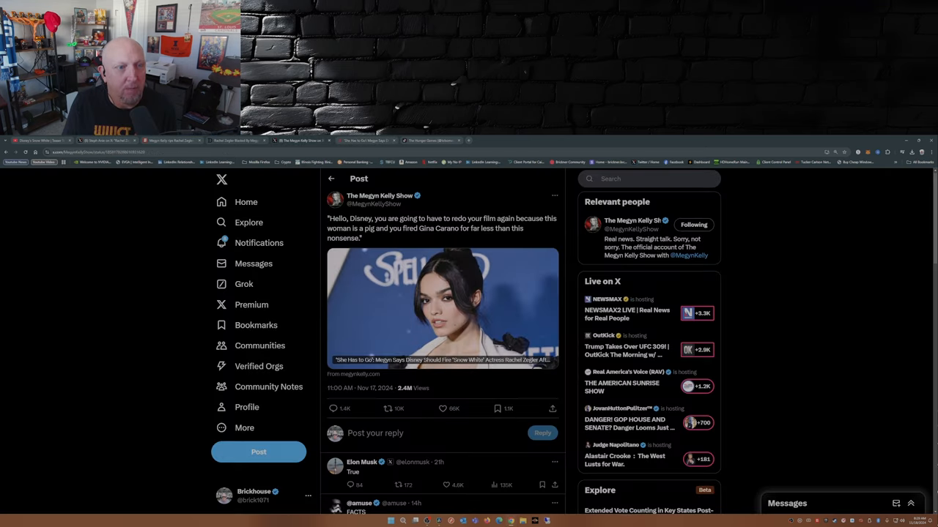
key(ctrl+Tab)
scroll(422, 330, down, 5)
scroll(422, 330, down, 5)
scroll(421, 330, down, 3)
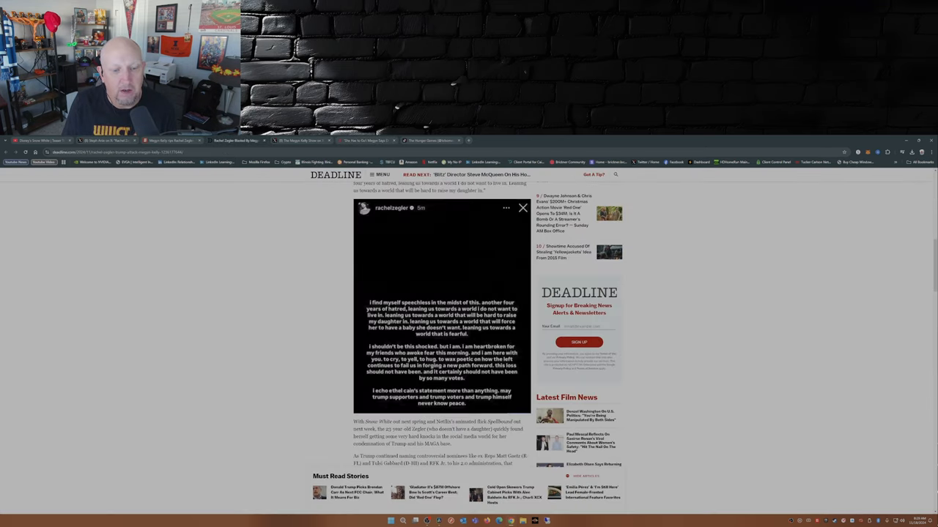
scroll(422, 330, down, 5)
scroll(422, 330, down, 4)
scroll(422, 330, down, 5)
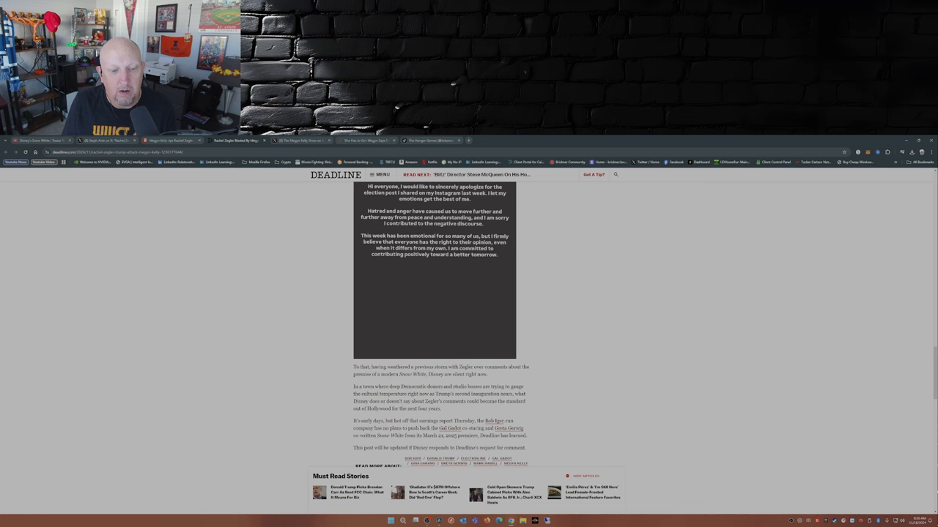
scroll(422, 329, up, 2)
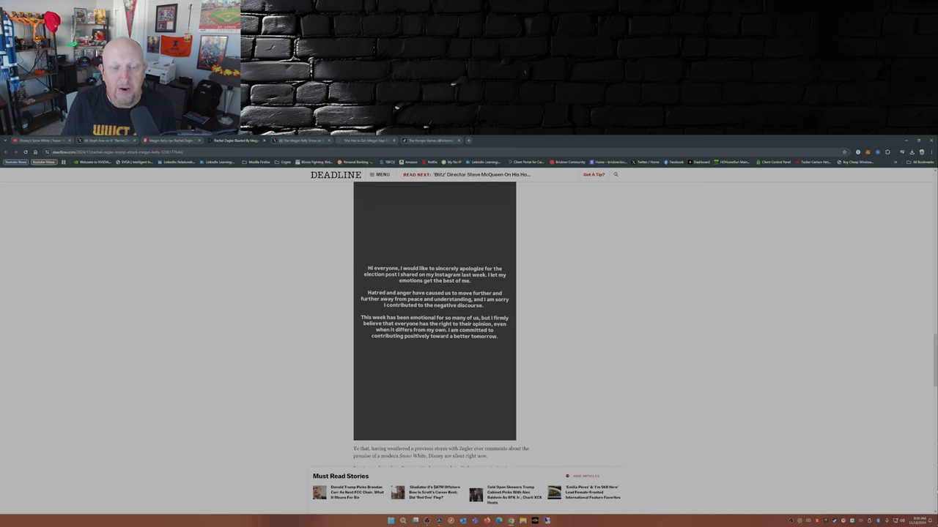